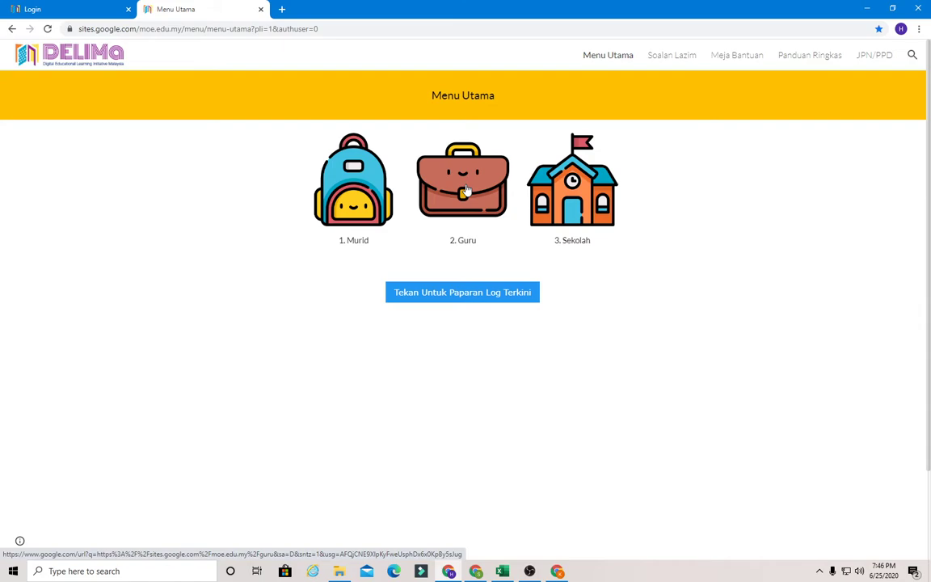
- Open Google Classroom by way of the teacher menu's Pembelajaran Digital@rumah resources page
left_click(467, 190)
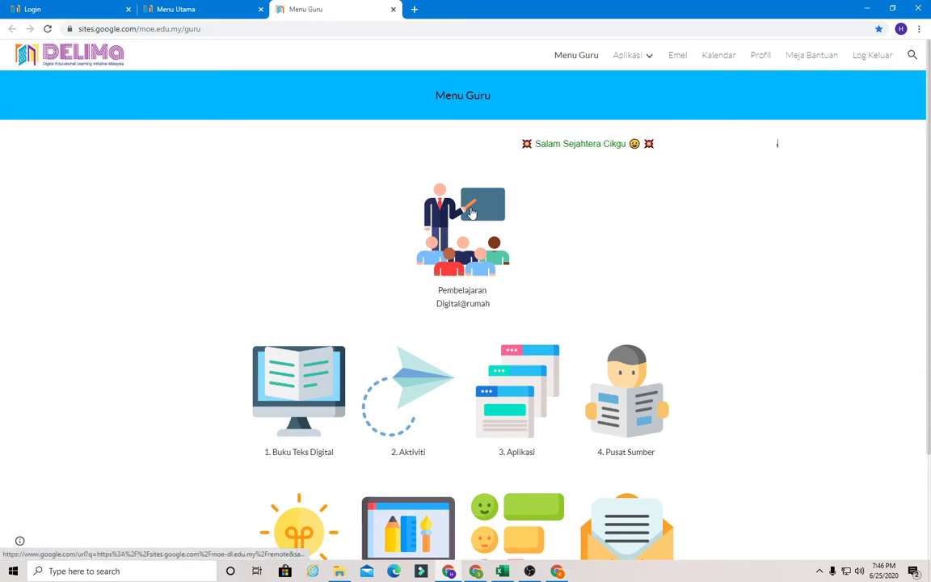
left_click(473, 212)
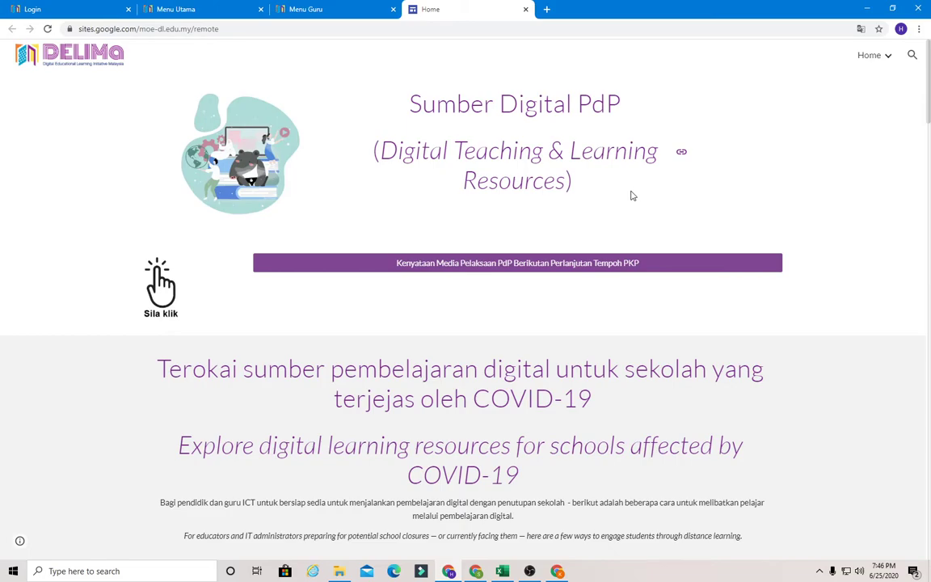
scroll(633, 196, "down", 5)
scroll(632, 205, "down", 1)
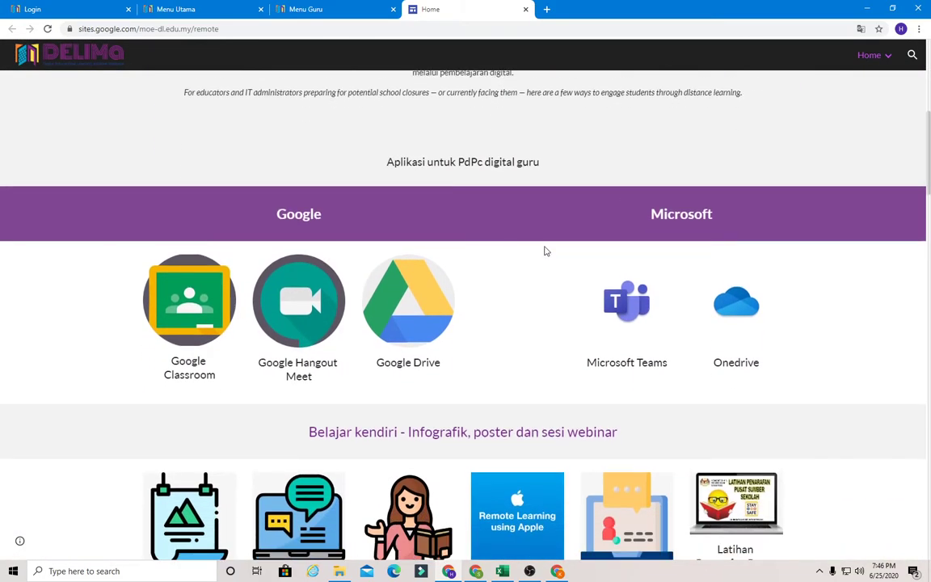
left_click(195, 325)
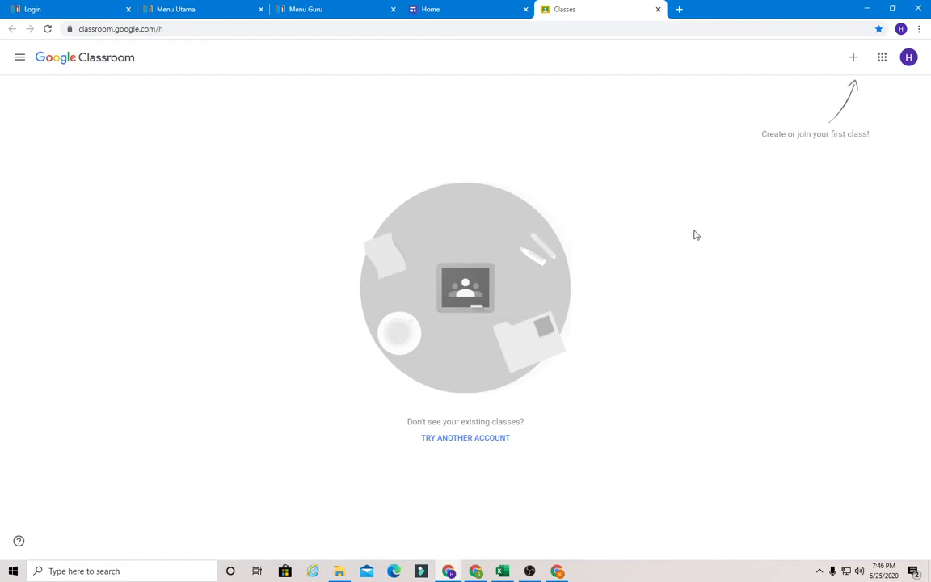
- Create a class named Pintar with section Tahun 2, subject Matematik and the teacher's nickname as room, and dismiss the what's-new notice
left_click(853, 59)
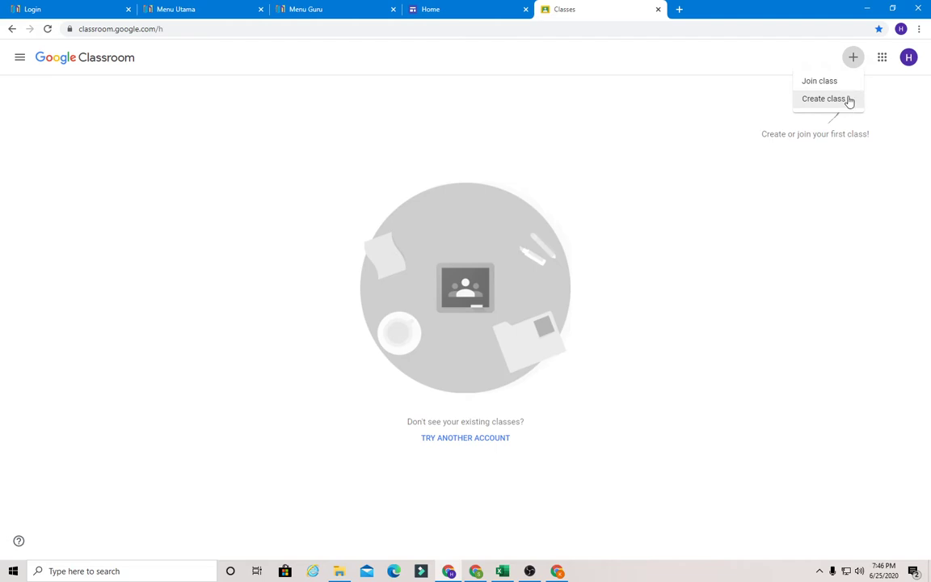
left_click(854, 59)
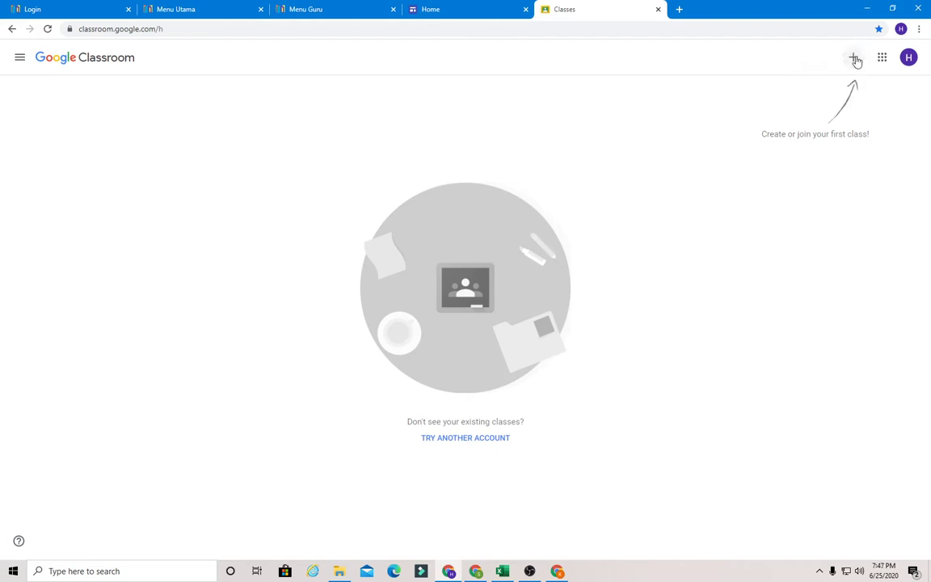
left_click(855, 59)
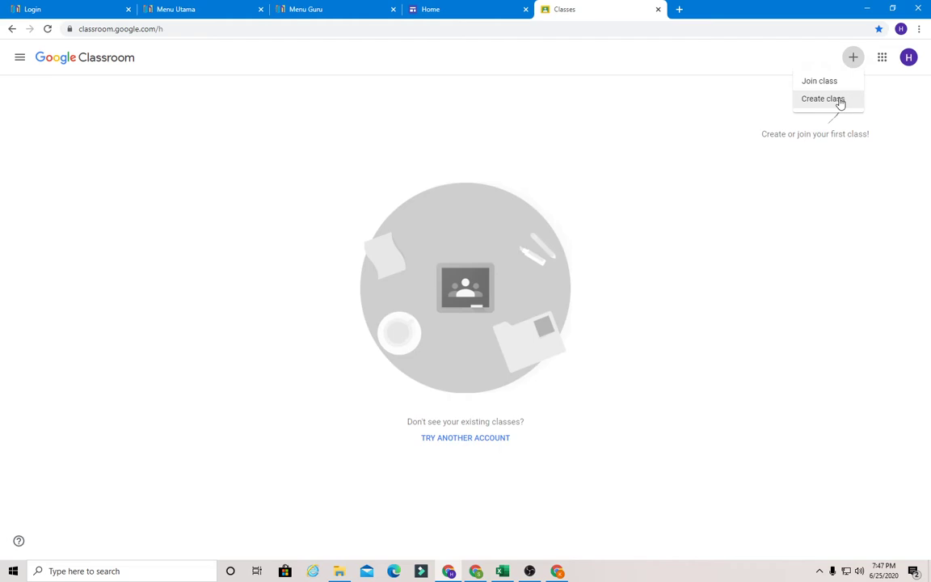
left_click(839, 100)
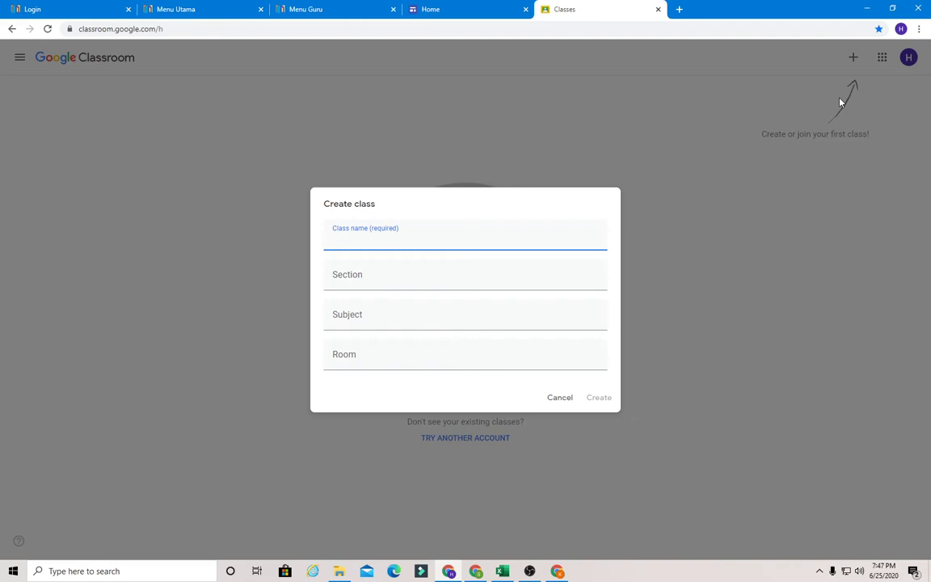
type("Pintar")
left_click(408, 278)
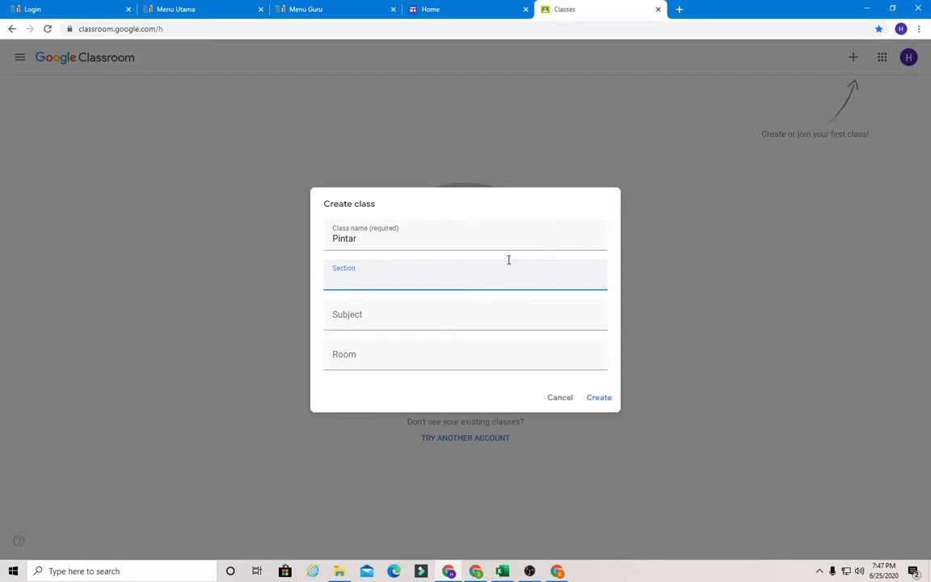
type("Tahun 2")
left_click(437, 315)
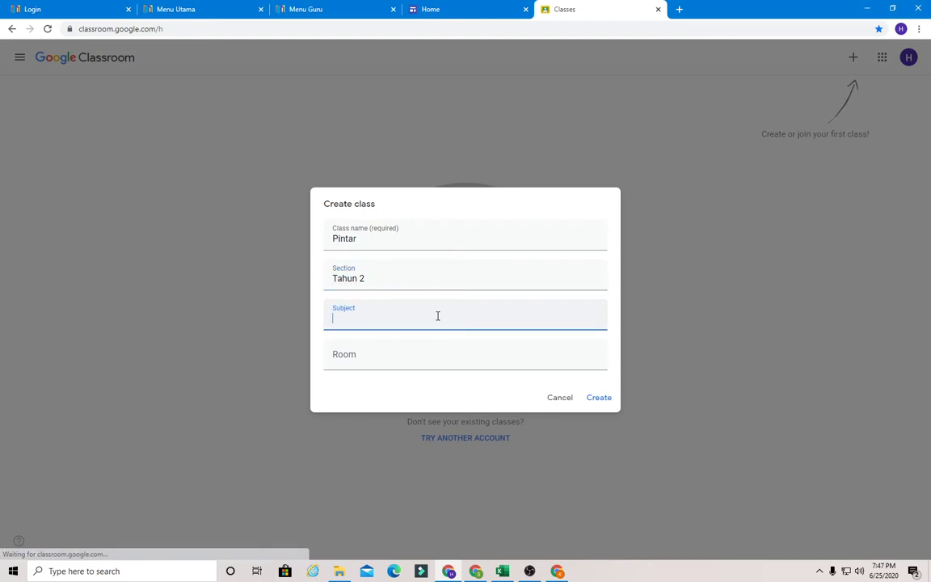
type("Matematik")
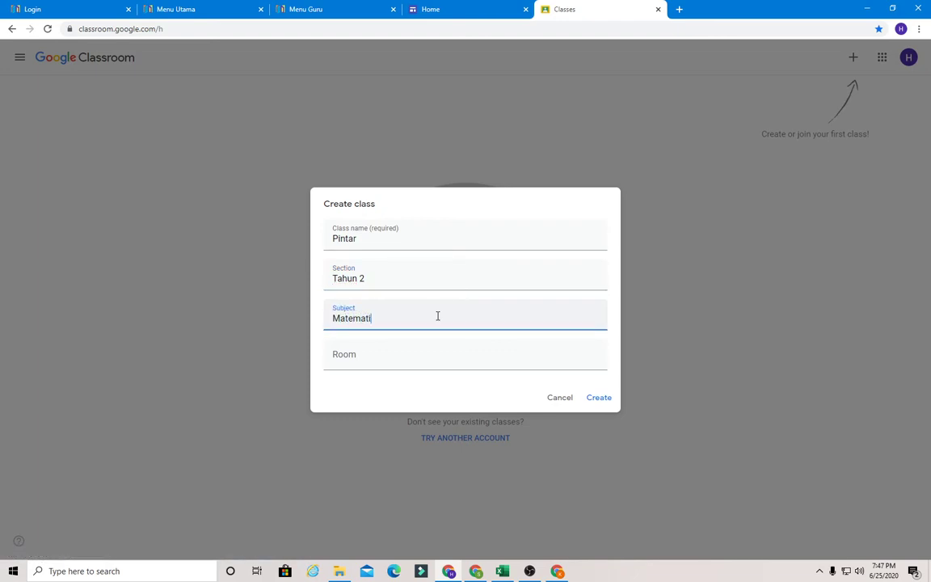
left_click(396, 356)
type("Sir Cash")
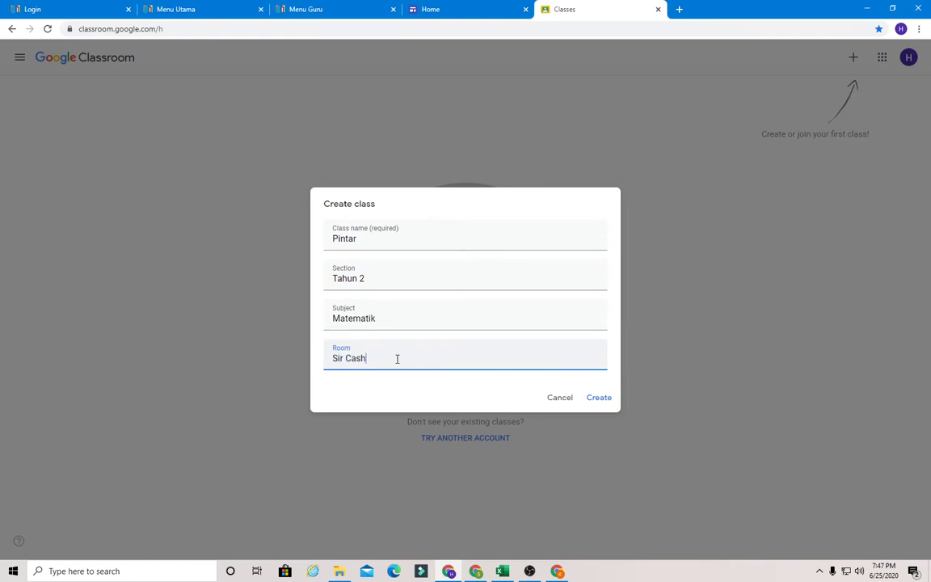
left_click(607, 404)
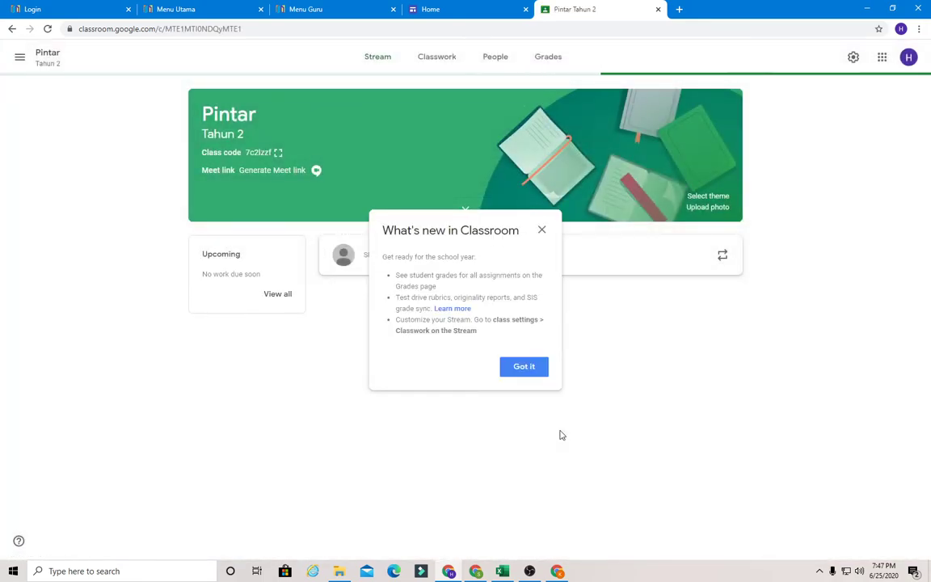
left_click(543, 234)
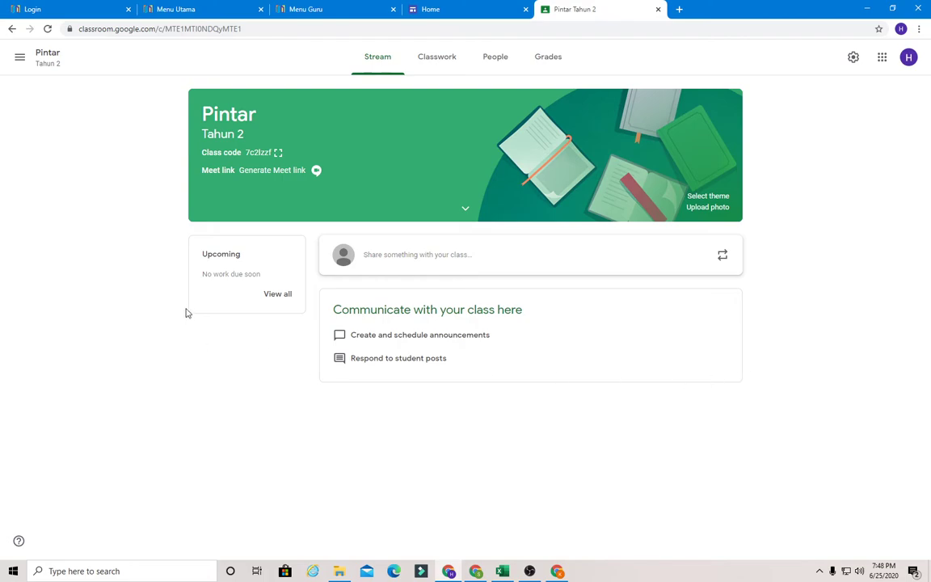
- Copy the class code shown in the Pintar class banner
double_click(266, 153)
right_click(270, 159)
left_click(279, 163)
- Generate a Meet link for the class and save it as visible to students
left_click(251, 176)
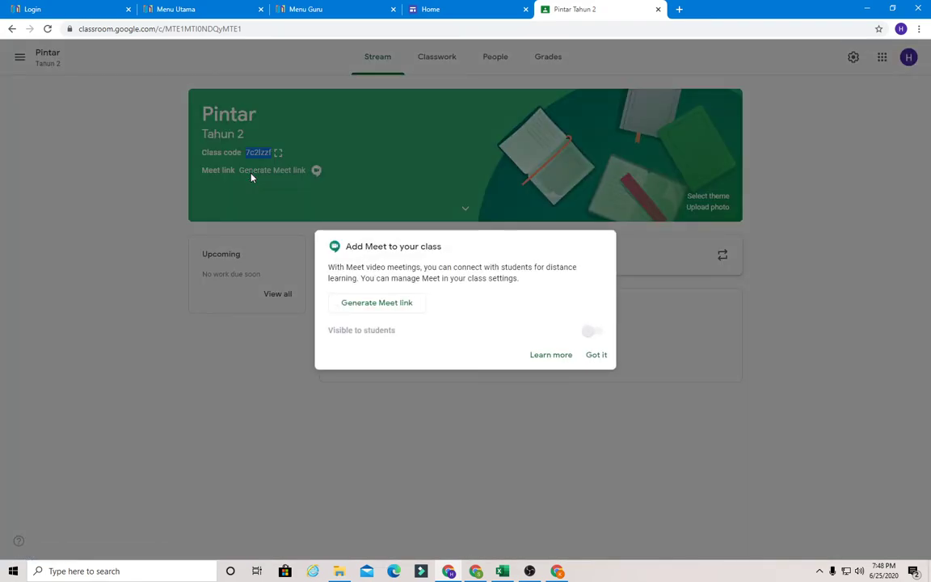
left_click(380, 305)
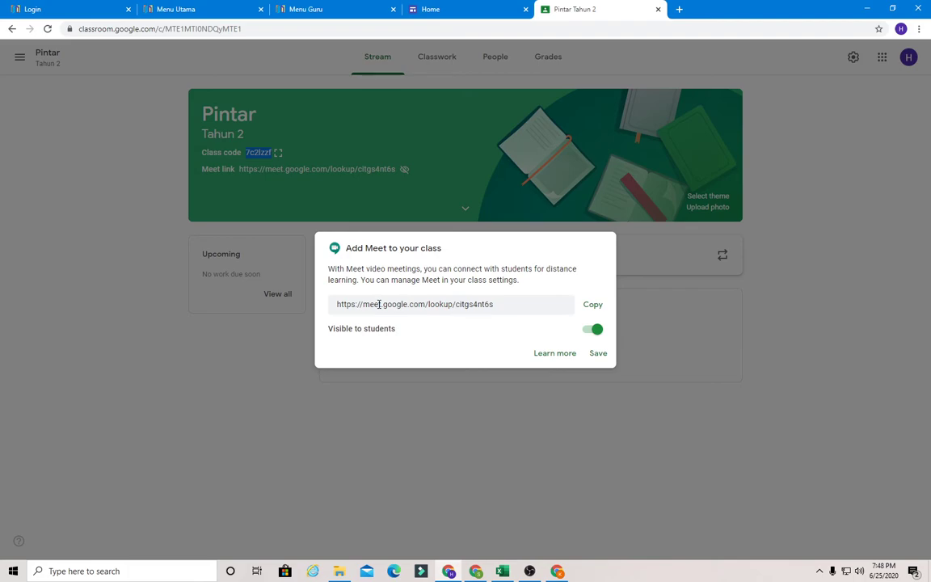
left_click(595, 353)
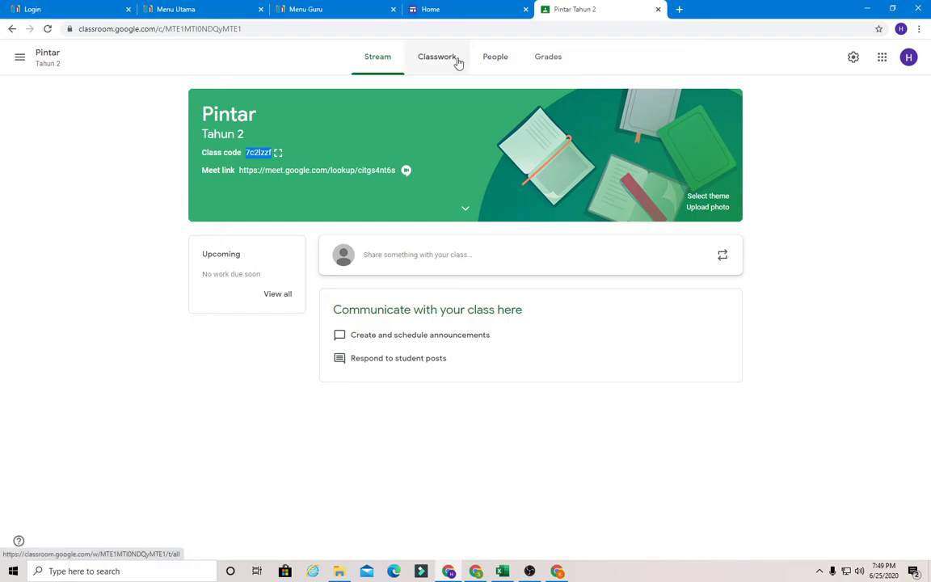
- Open the class's student invitation, switch to the Excel user list and copy all filtered Pintar student e-mail addresses from the Id column
left_click(486, 61)
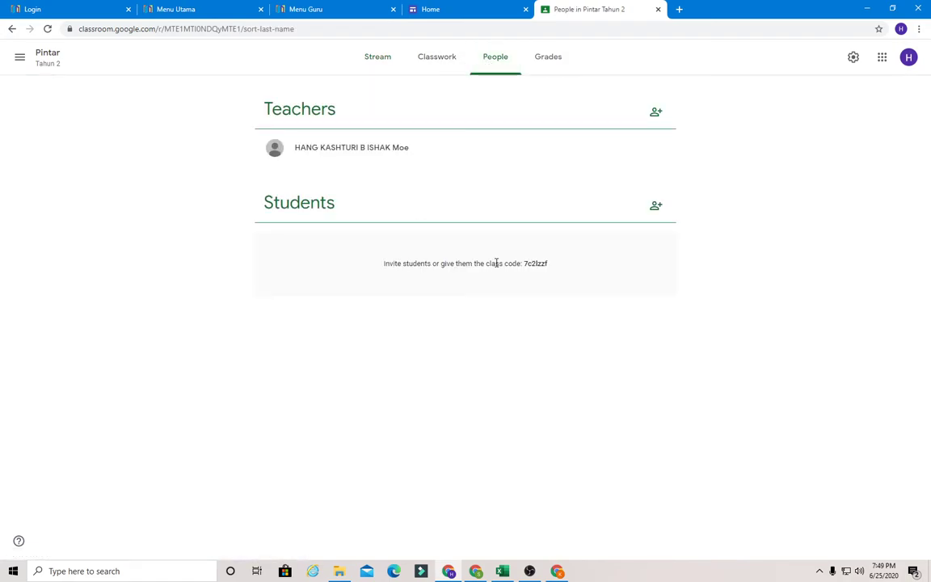
left_click(654, 208)
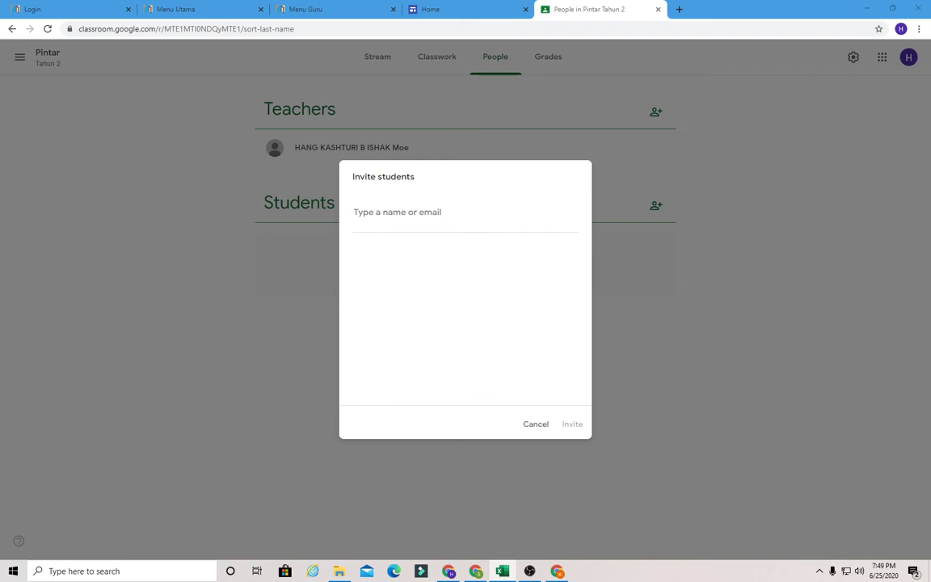
key("alt+Tab")
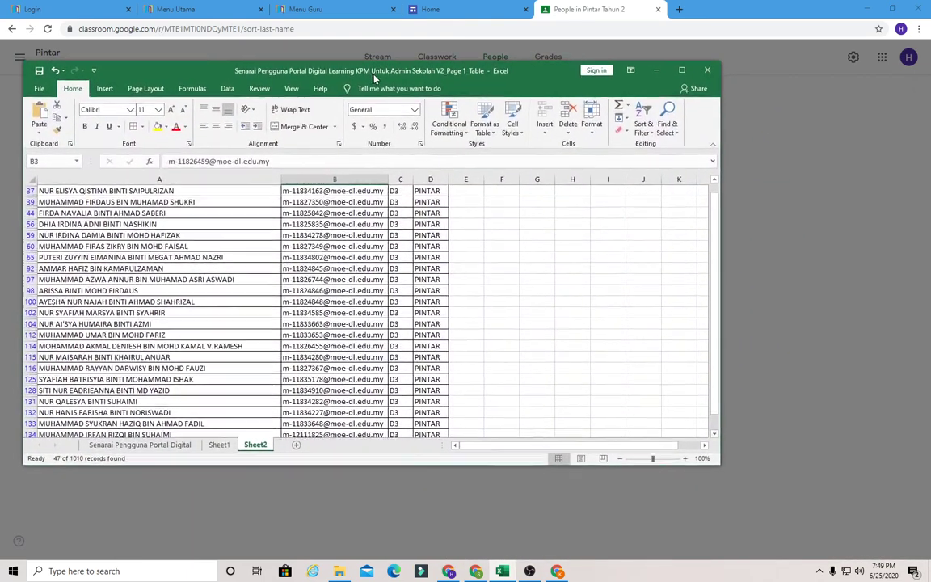
scroll(392, 280, "up", 6)
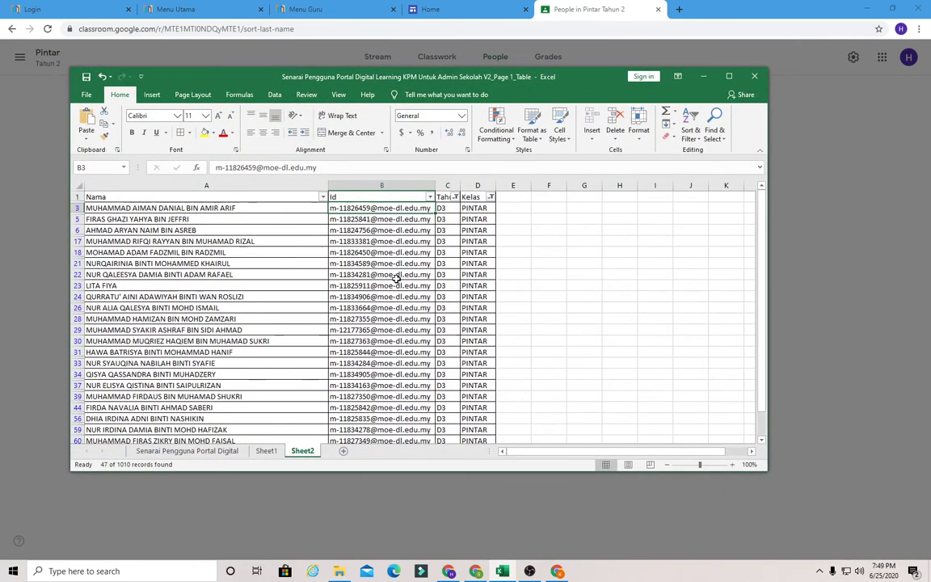
scroll(400, 234, "down", 10)
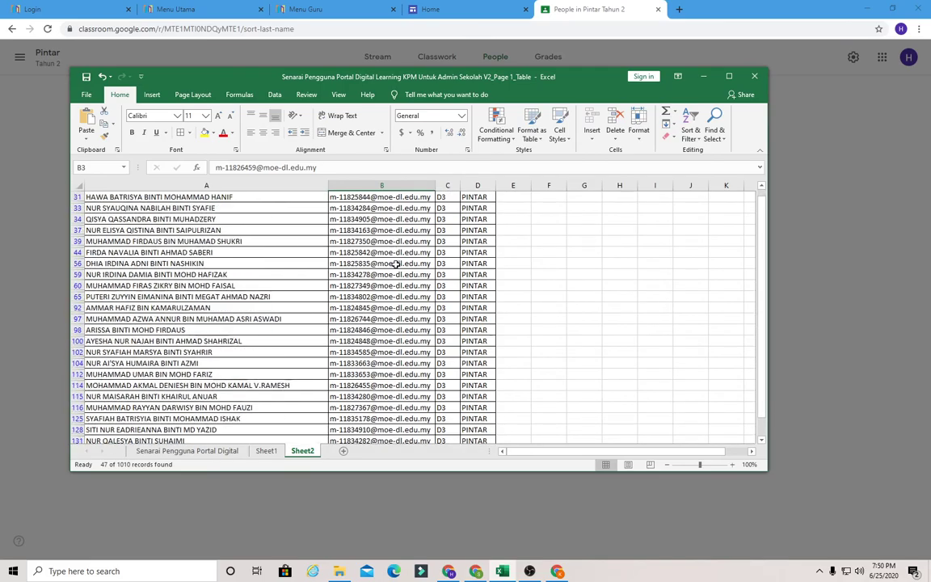
scroll(401, 299, "down", 2)
key("ctrl+shift+Down")
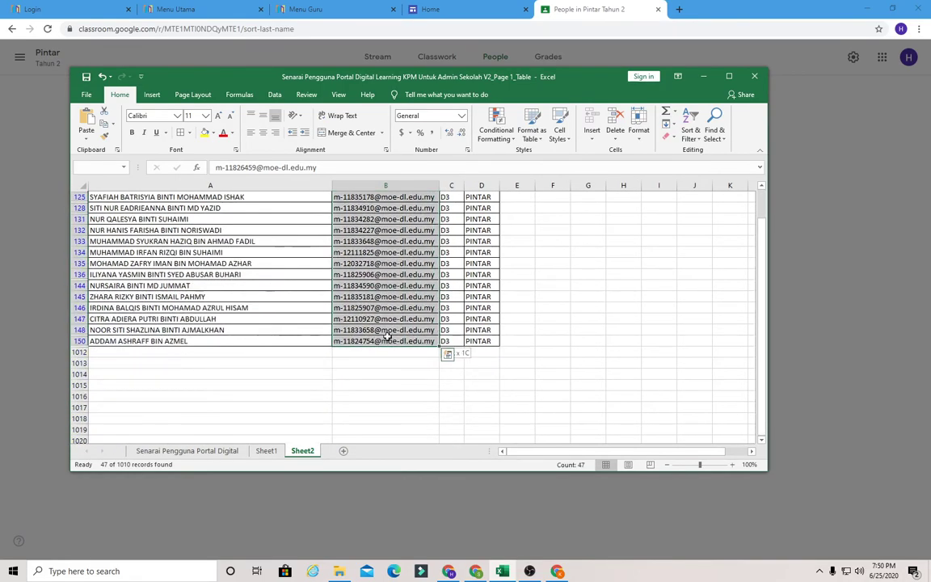
right_click(403, 258)
left_click(426, 277)
scroll(426, 283, "up", 10)
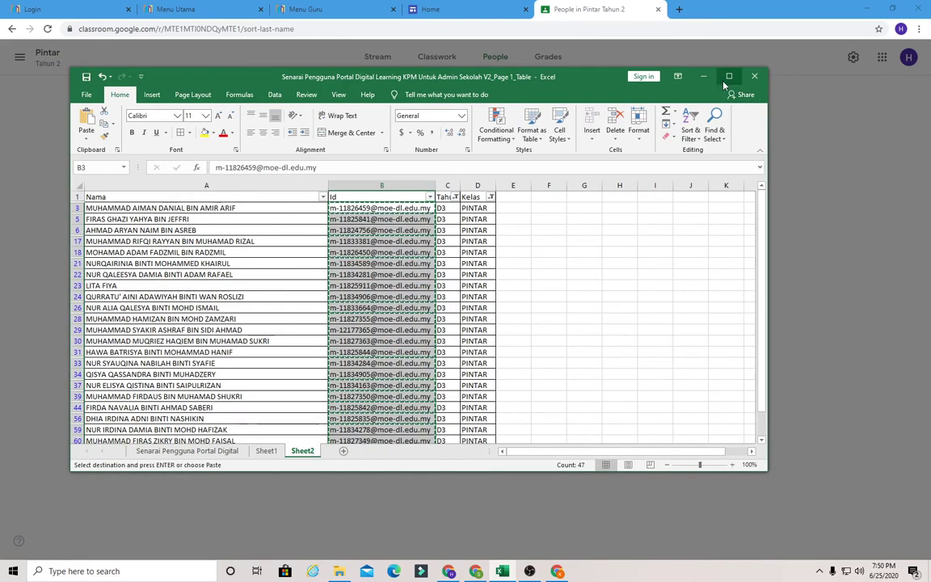
left_click(704, 76)
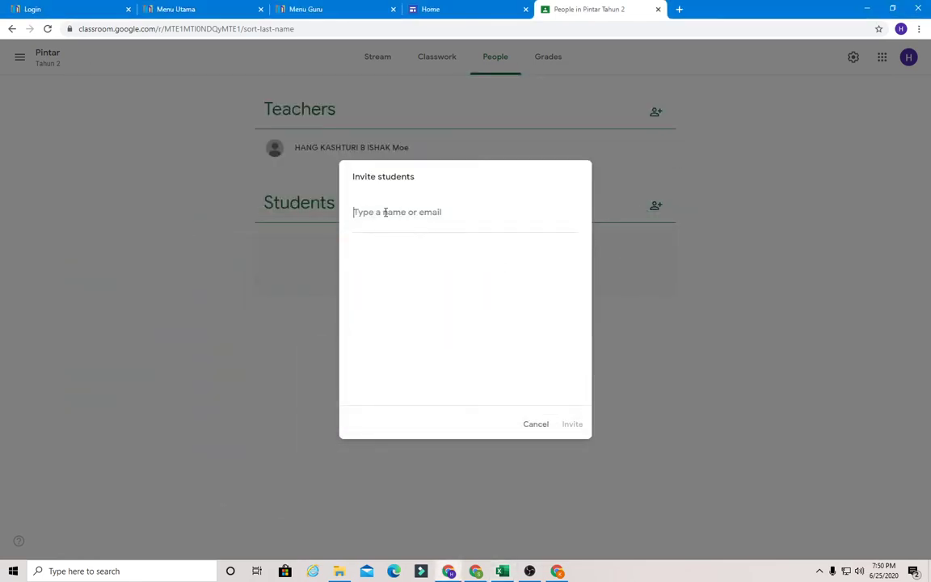
- Paste the copied addresses as recipients, invite these students to the class, and review the invited students list
key("ctrl+v")
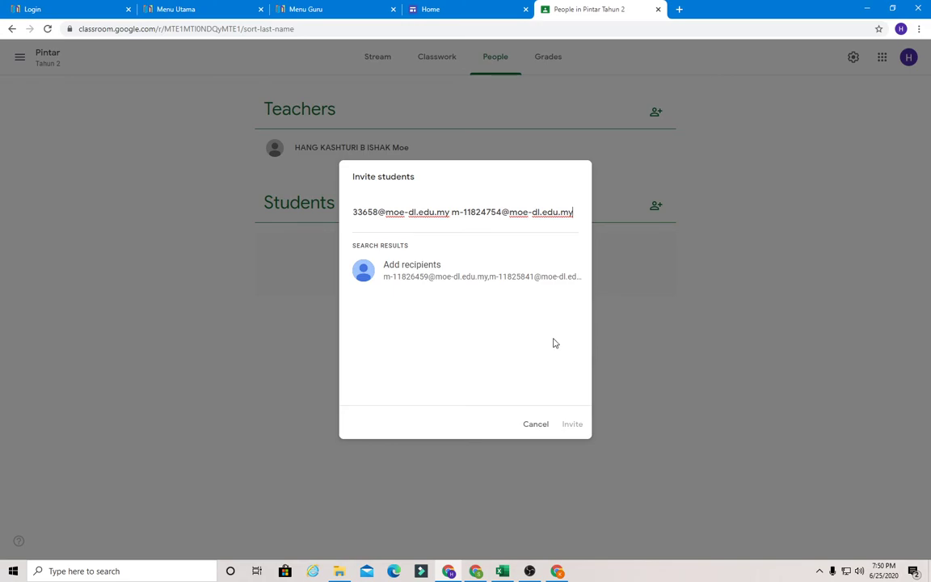
left_click(573, 429)
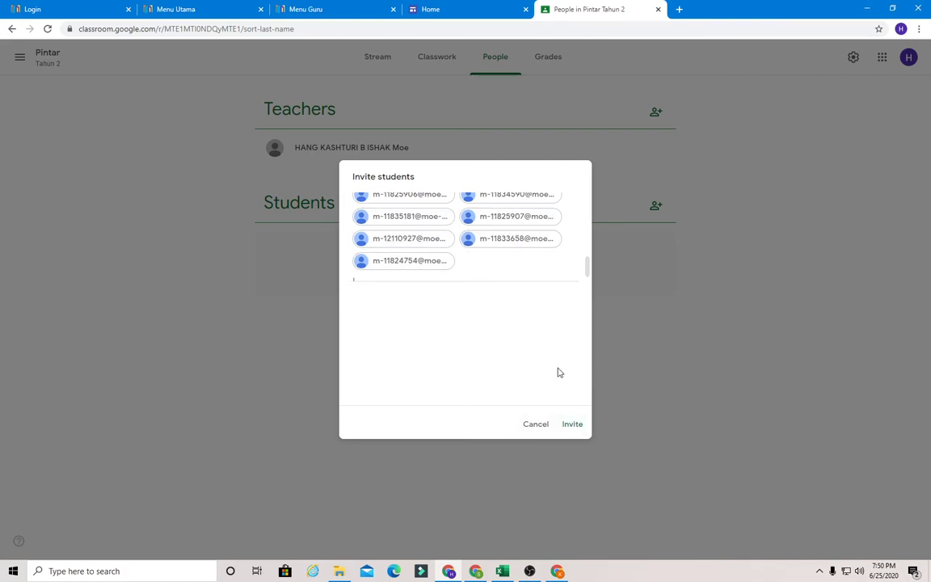
left_click(578, 427)
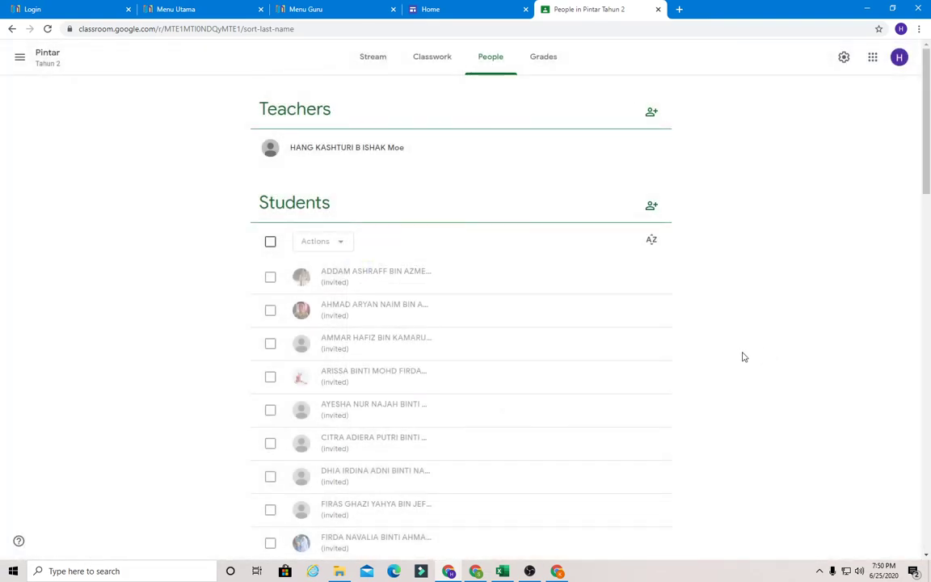
scroll(509, 373, "down", 10)
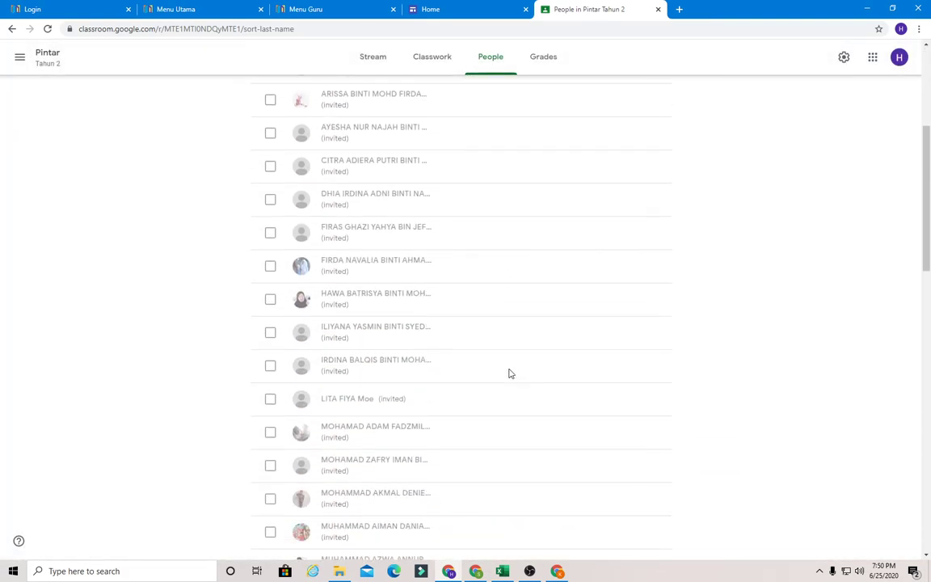
scroll(509, 373, "down", 6)
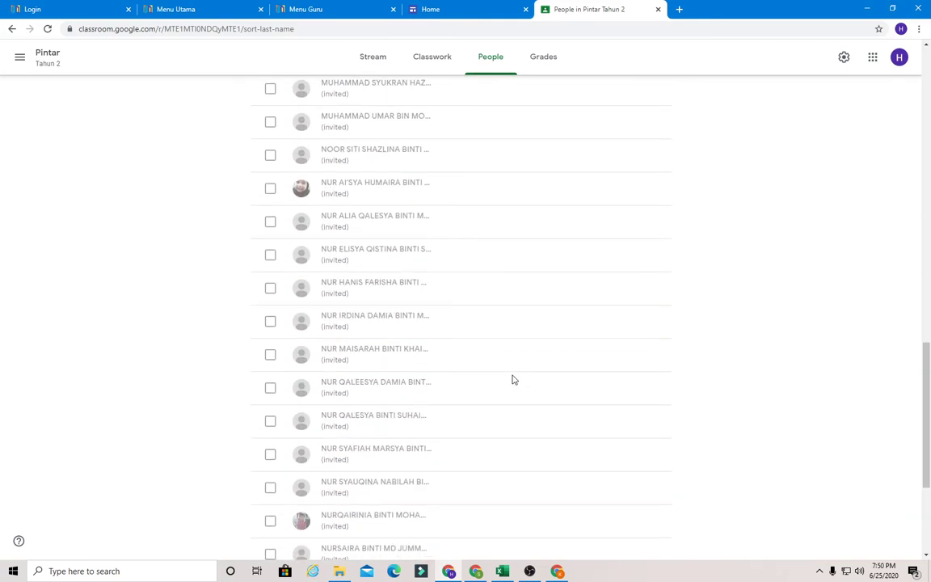
scroll(512, 379, "down", 3)
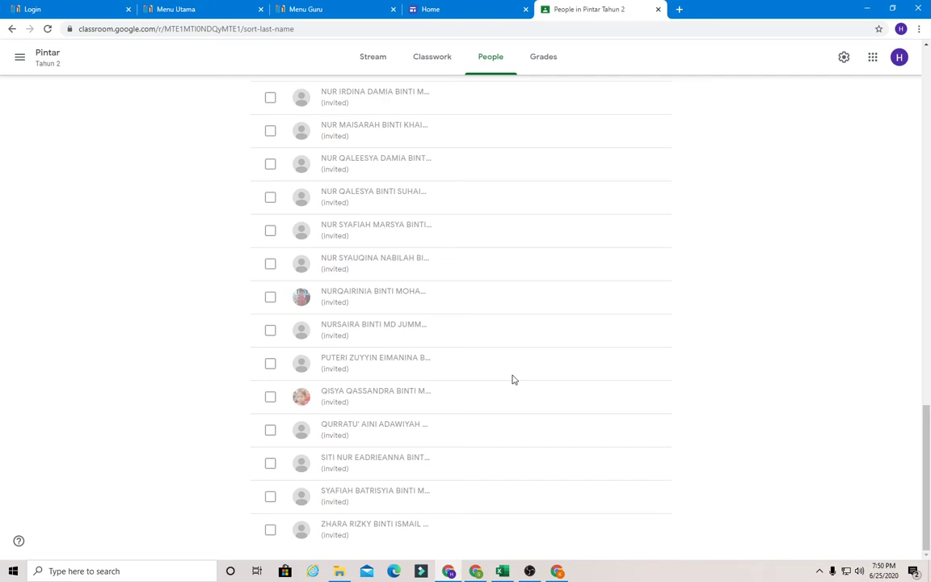
scroll(511, 379, "up", 9)
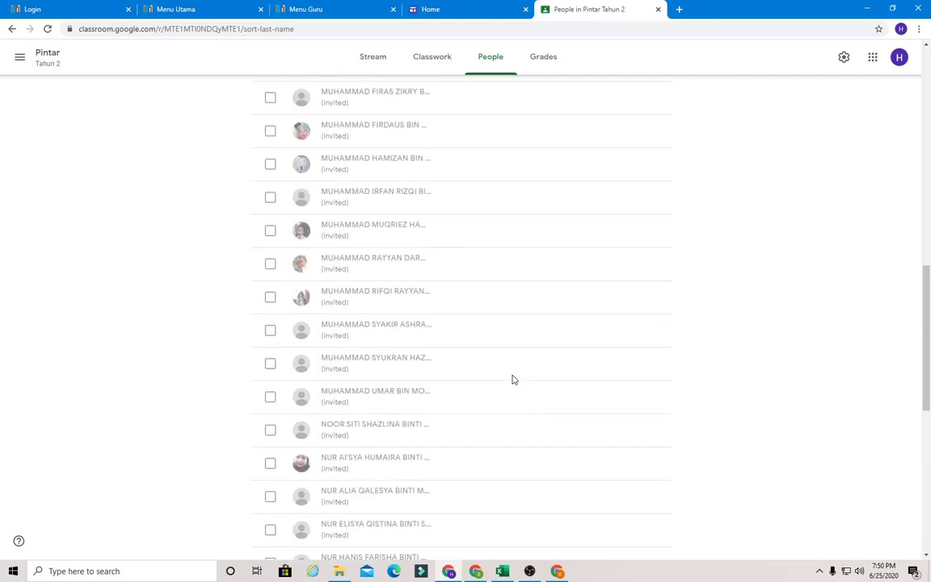
scroll(512, 379, "up", 8)
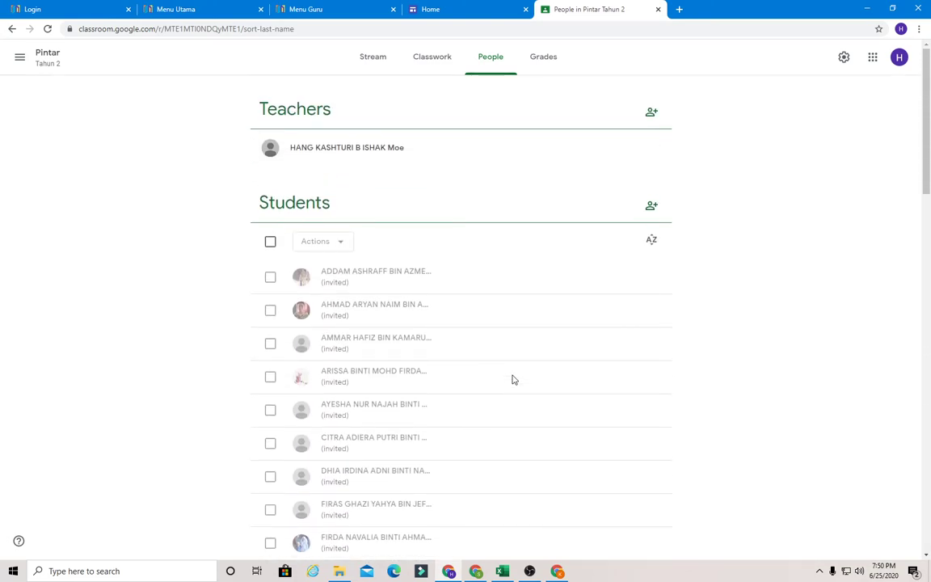
- Start a class Stream announcement for all students with the text "Assalamualikum salam sejahtera"
left_click(366, 65)
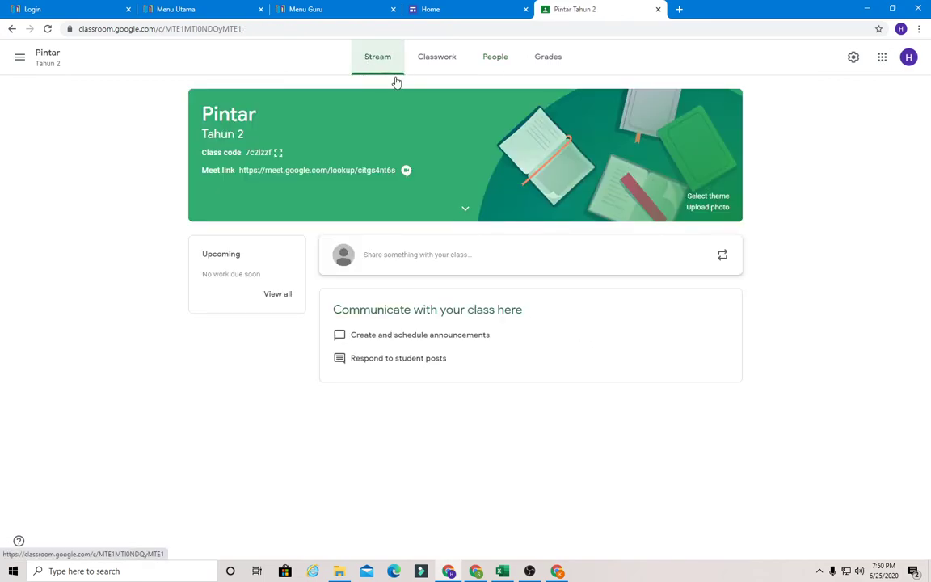
left_click(396, 255)
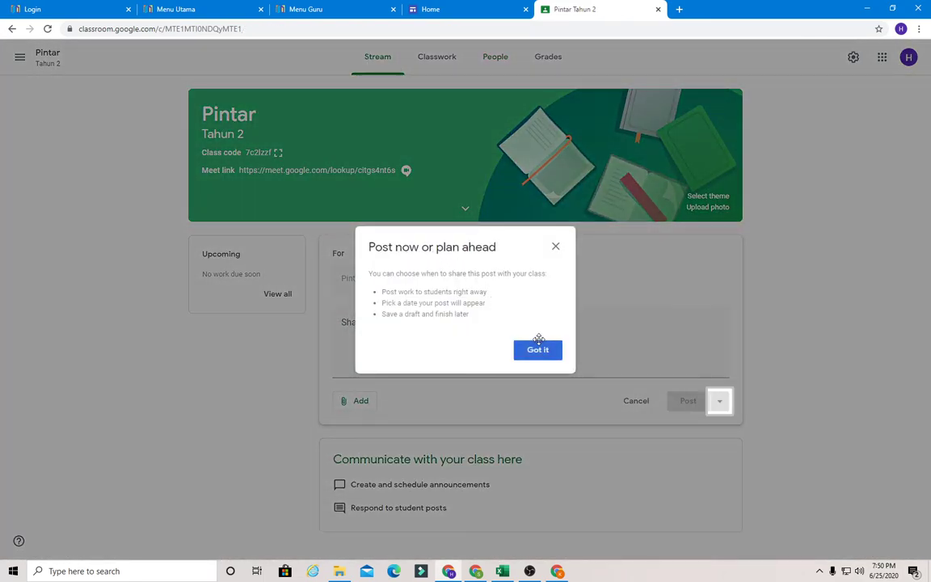
left_click(536, 351)
left_click(452, 330)
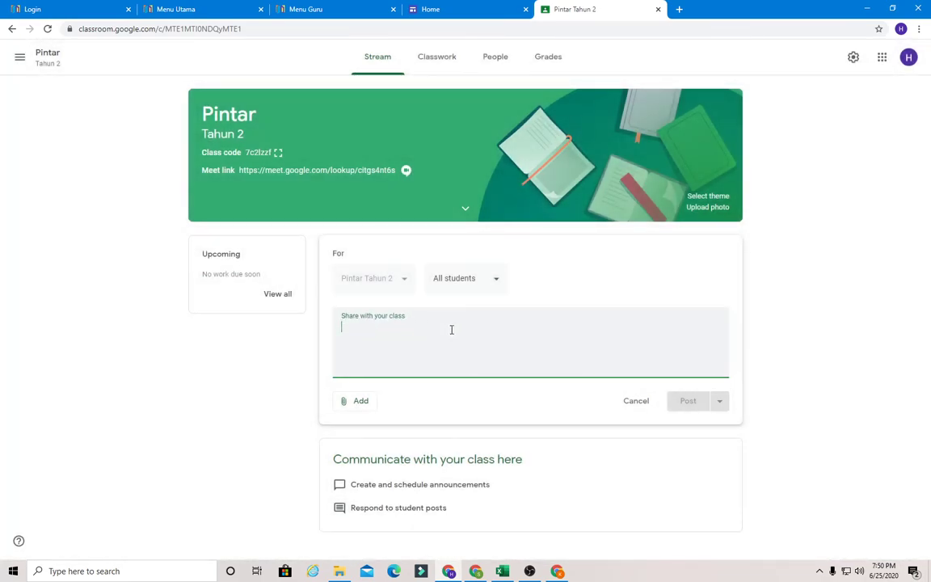
type("Assla")
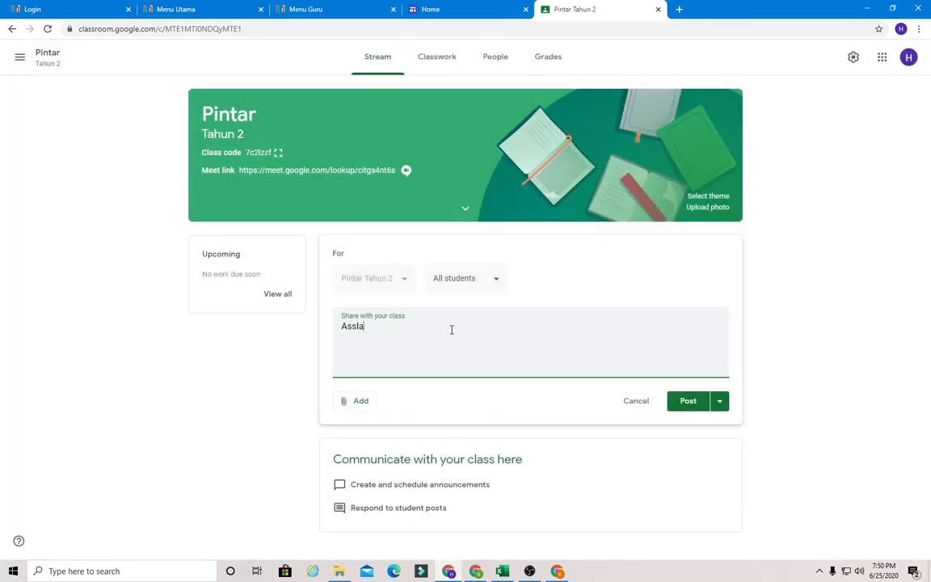
type("lamualikum salam sejahtera...")
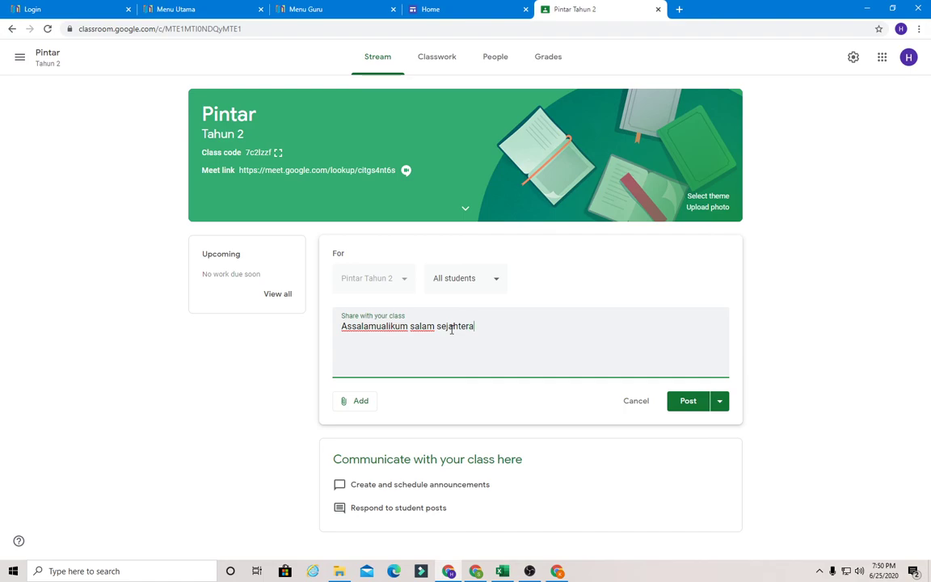